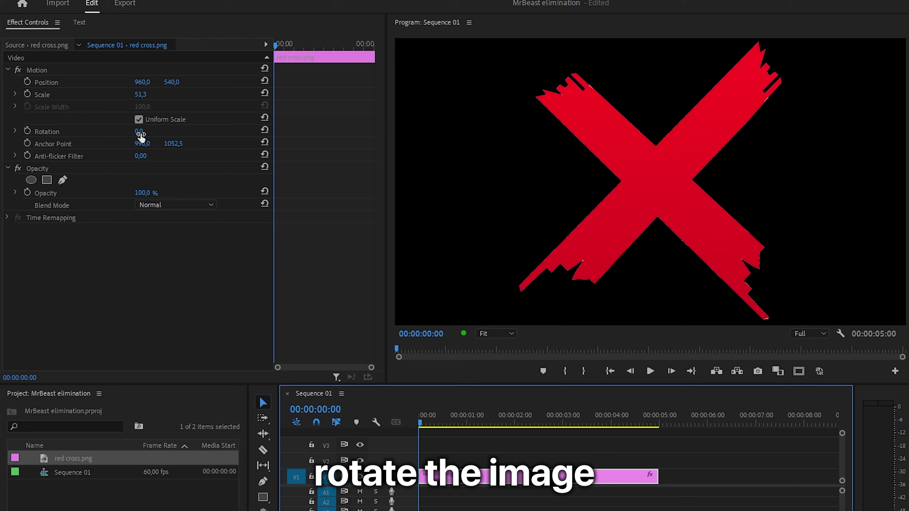
Rotate the red brush cross about 46° into a plus and scale it down to 38,5
left_click_drag(137, 133, 152, 133)
mouse_move(151, 94)
left_mouse_down()
mouse_move(143, 94)
mouse_move(162, 82)
mouse_move(147, 82)
left_mouse_up()
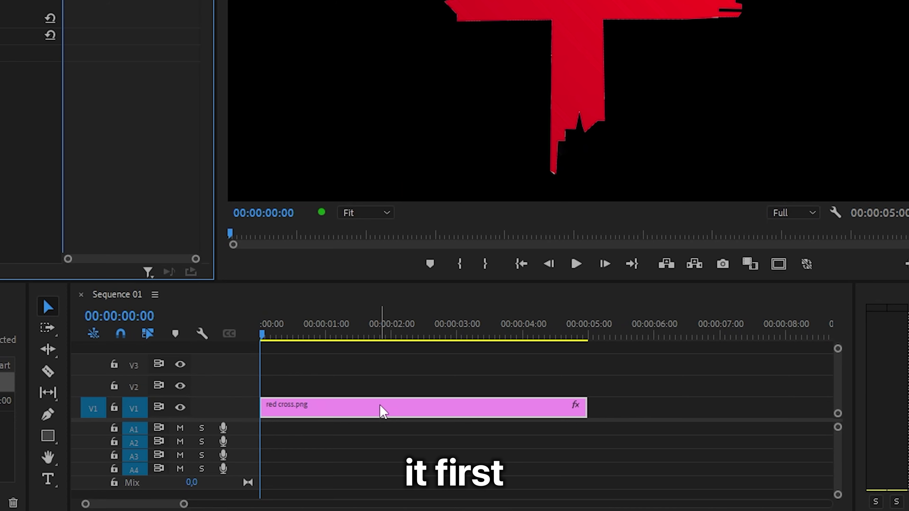
Nest the red cross clip into its own sequence, Nested Sequence 01
left_click(412, 414)
right_click(381, 412)
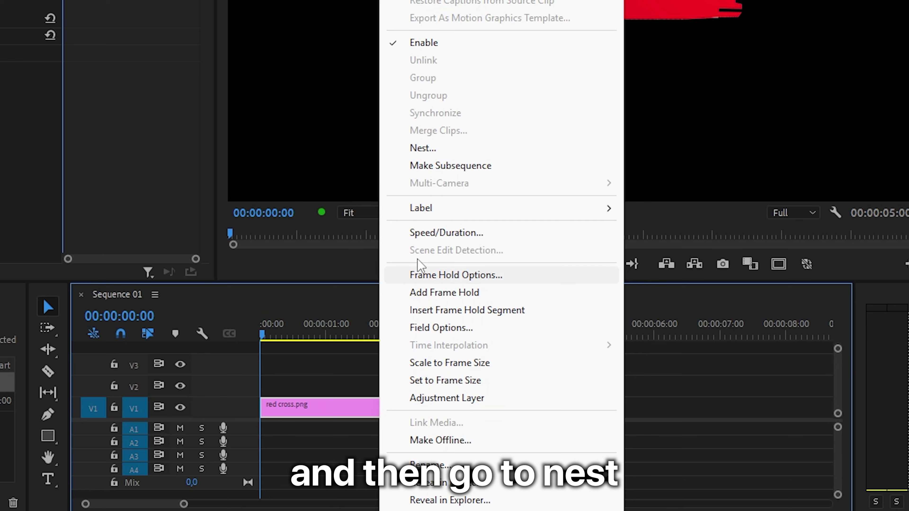
left_click(431, 153)
left_click(432, 151)
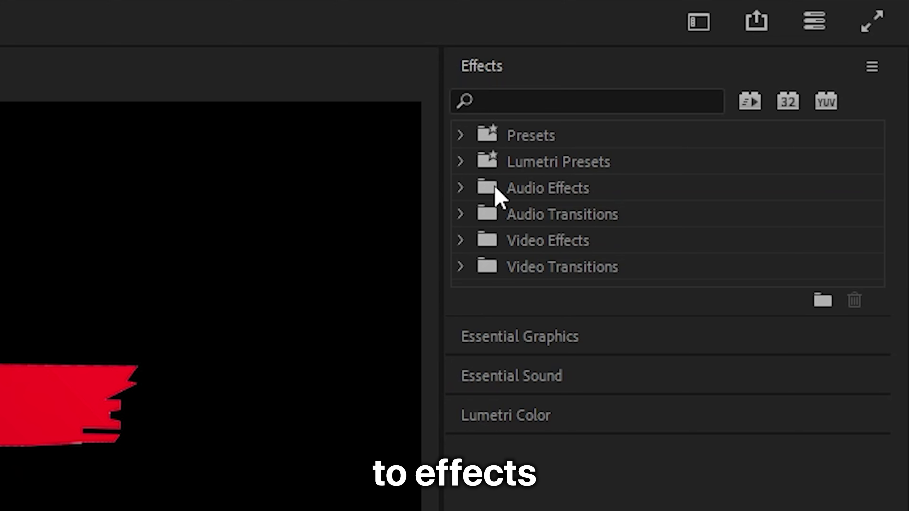
Apply the Crop effect to Nested Sequence 01
left_click(528, 99)
type("crop")
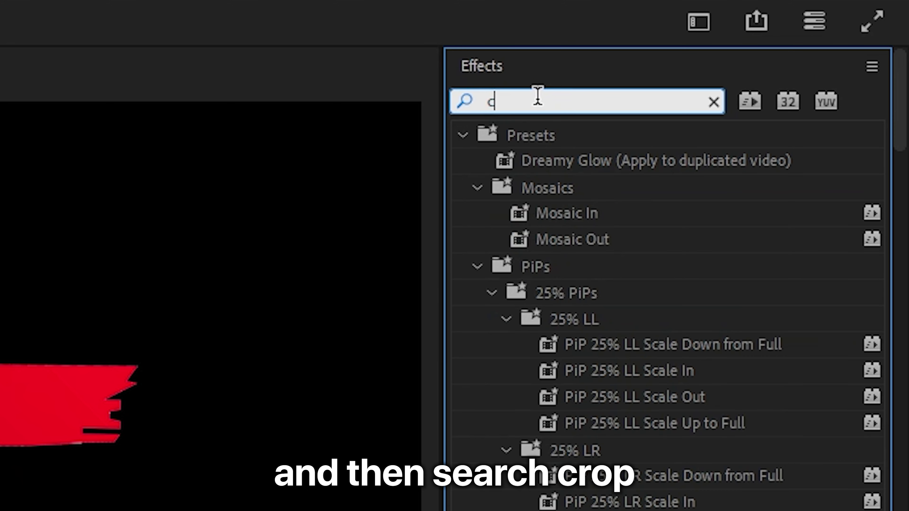
left_click_drag(612, 301, 433, 316)
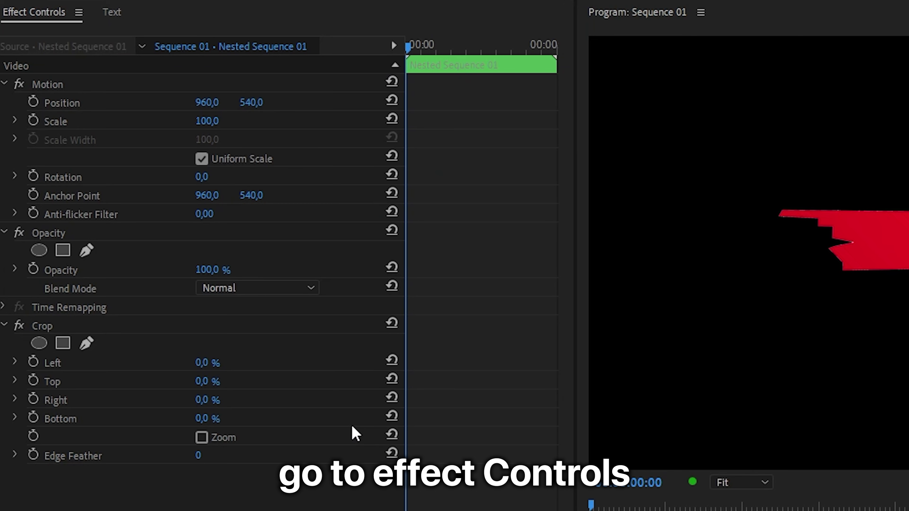
Crop the cross to its horizontal bar: Left 23,7%, Top 40,7%, Right 24,1%, Bottom 46,4%
left_click(100, 321)
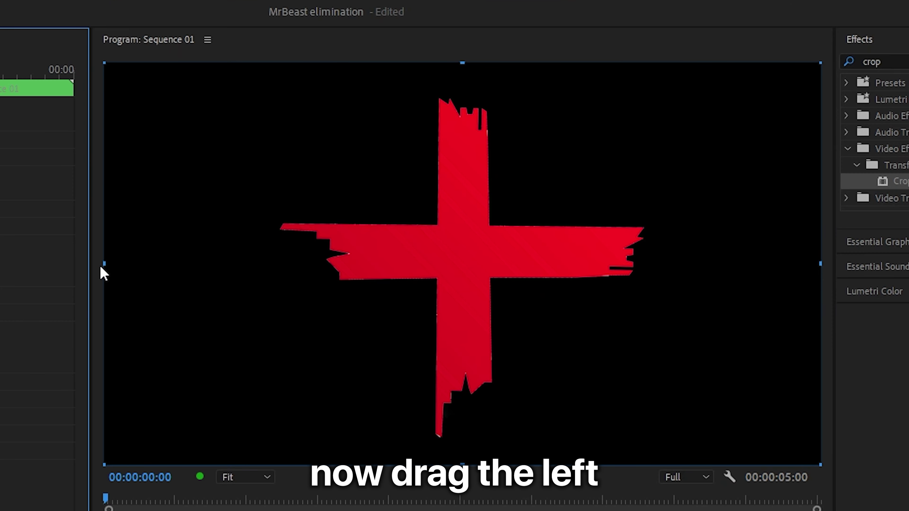
left_click_drag(101, 269, 146, 273)
left_click_drag(256, 295, 273, 300)
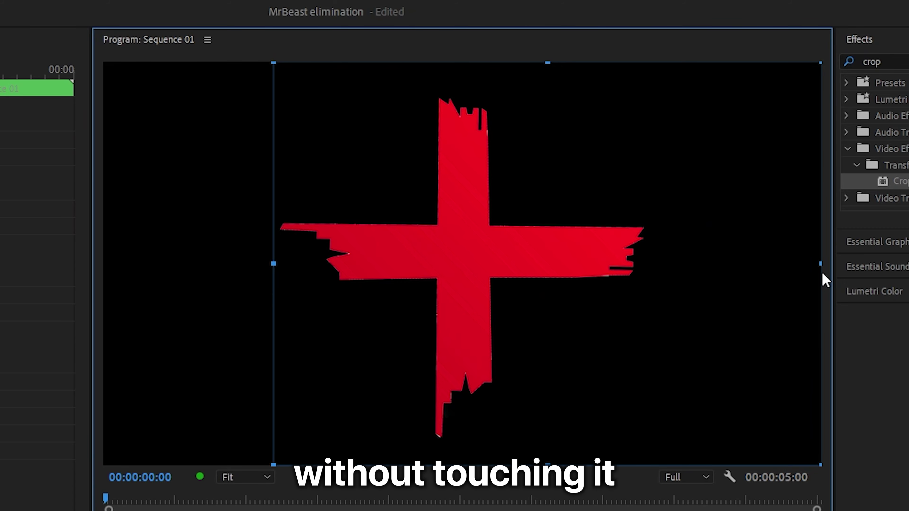
left_click_drag(804, 272, 652, 285)
left_click_drag(465, 465, 518, 279)
left_click_drag(461, 68, 502, 233)
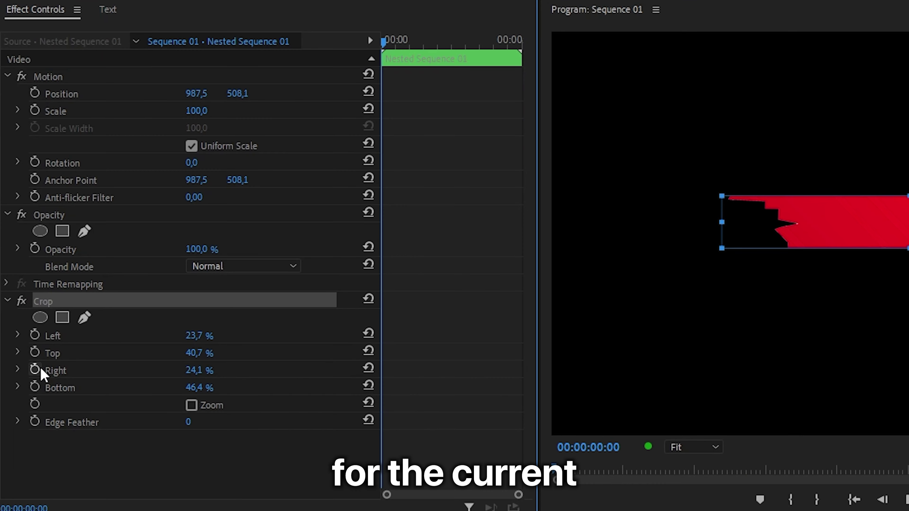
Keyframe Crop Right from 57,0% at frame 0 to 24,1% near one second, then preview
left_click(35, 369)
left_click_drag(383, 369, 400, 369)
left_click(88, 303)
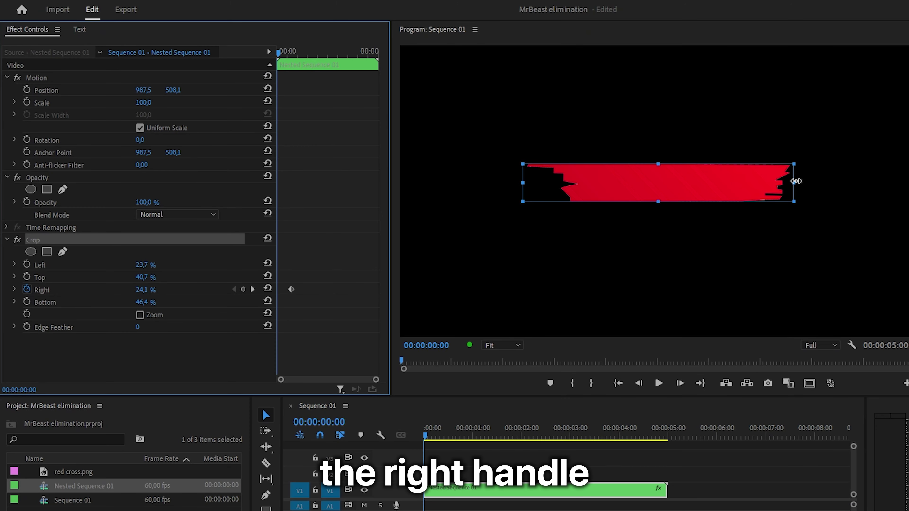
left_click_drag(795, 183, 527, 185)
key("space")
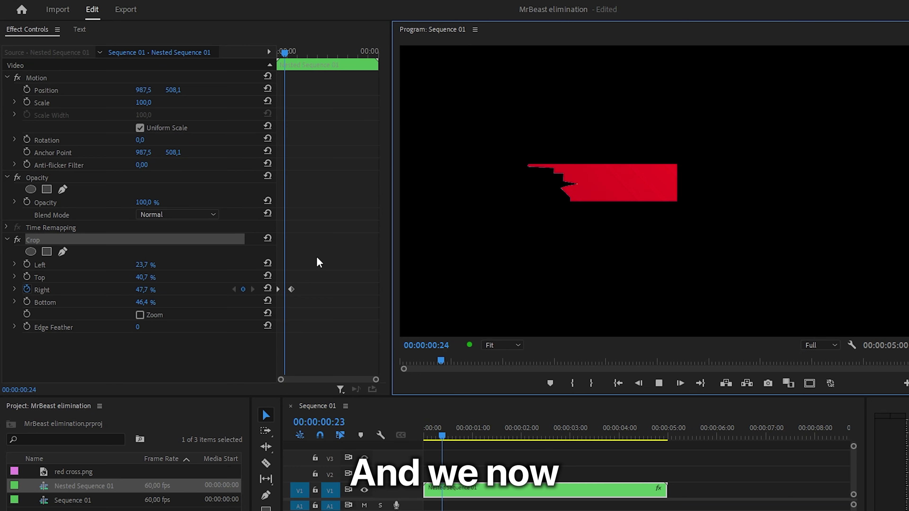
key("space")
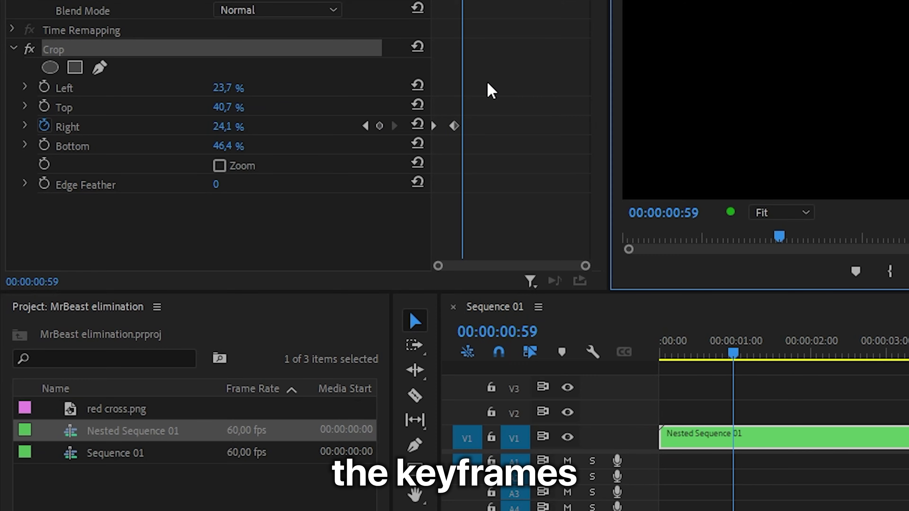
Apply Ease In and Ease Out to the Crop Right keyframes
left_click_drag(315, 265, 257, 302)
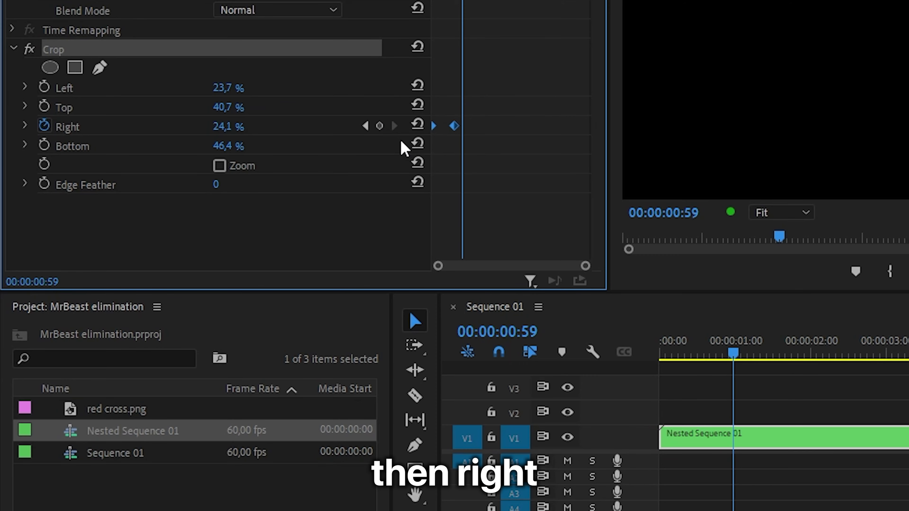
right_click(453, 127)
left_click(531, 401)
right_click(454, 126)
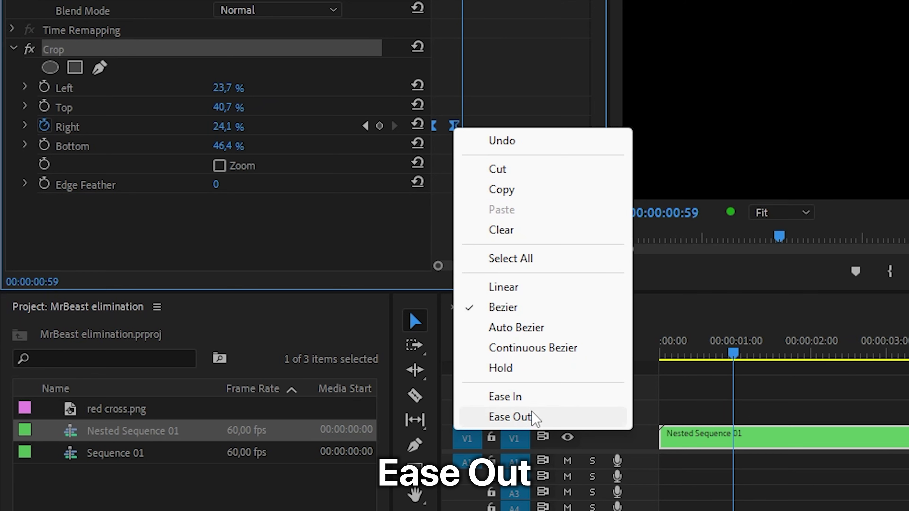
left_click(530, 417)
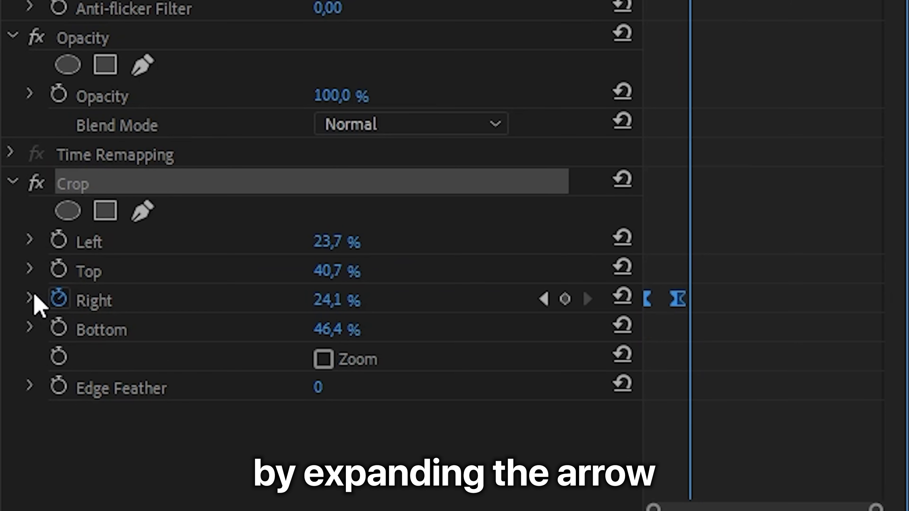
Steepen the Crop Right velocity curve for a snappier bar reveal and preview it
left_click(30, 298)
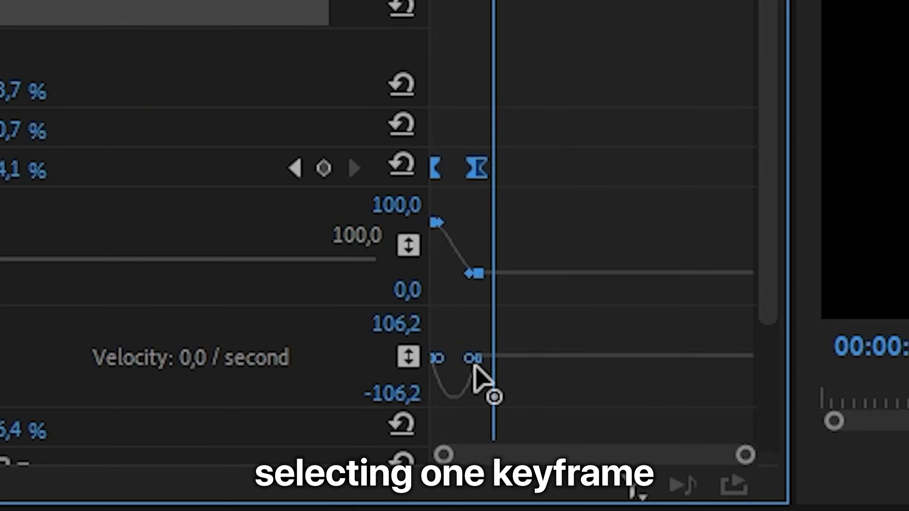
left_click(472, 360)
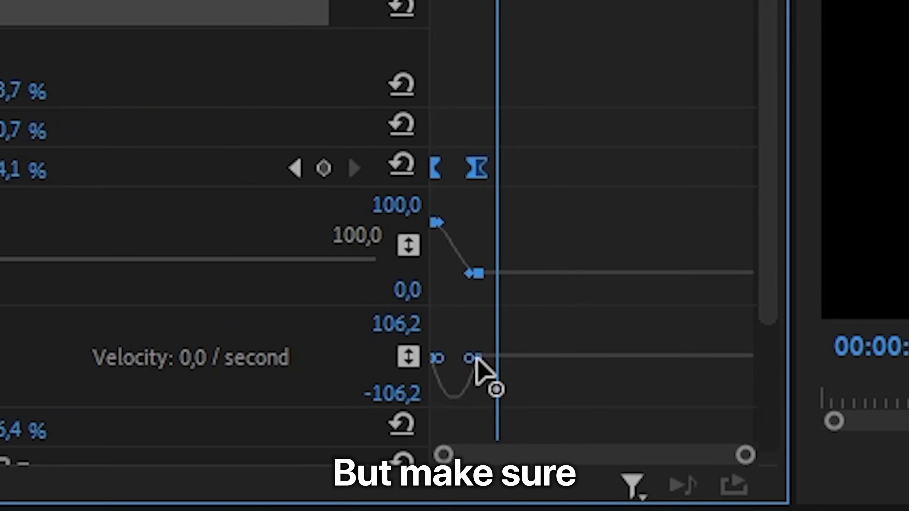
left_click_drag(471, 361, 463, 360)
key("space")
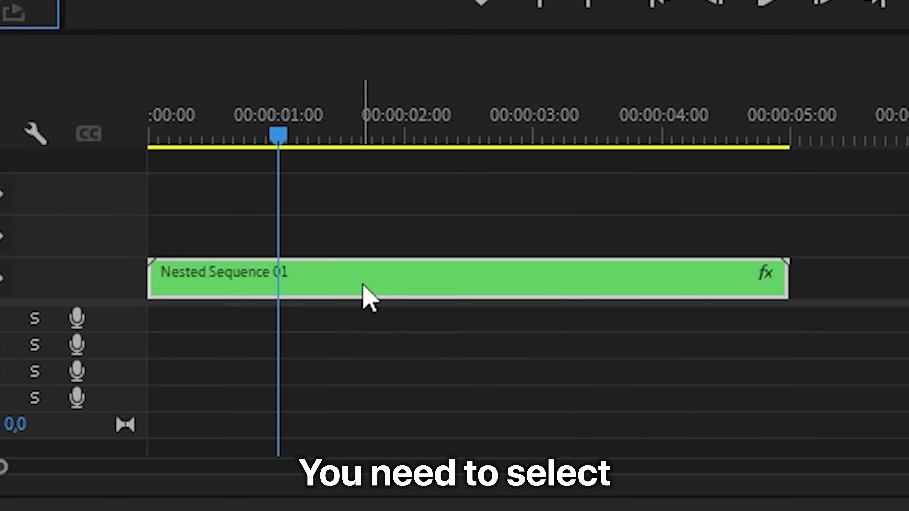
Duplicate the bar clip onto V2 and rotate the copy 90° to vertical
left_click(364, 286)
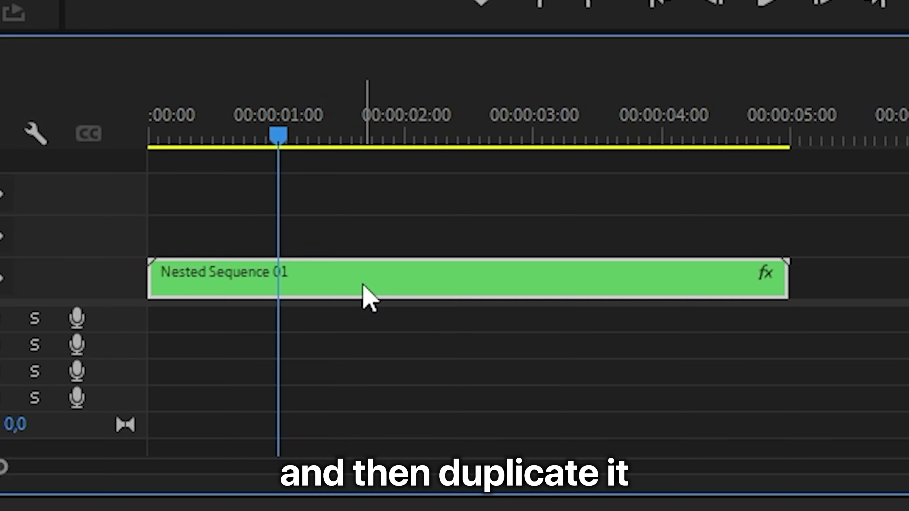
left_click_drag(363, 287, 367, 247)
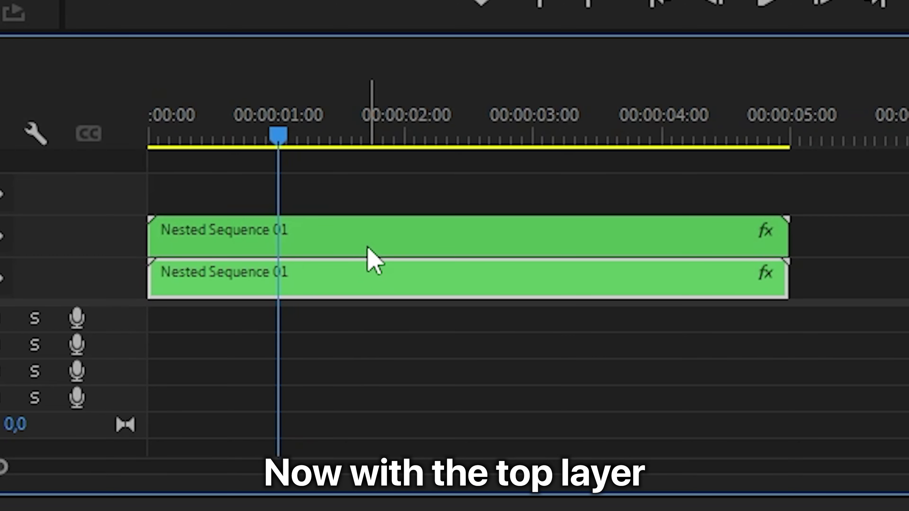
left_click(363, 244)
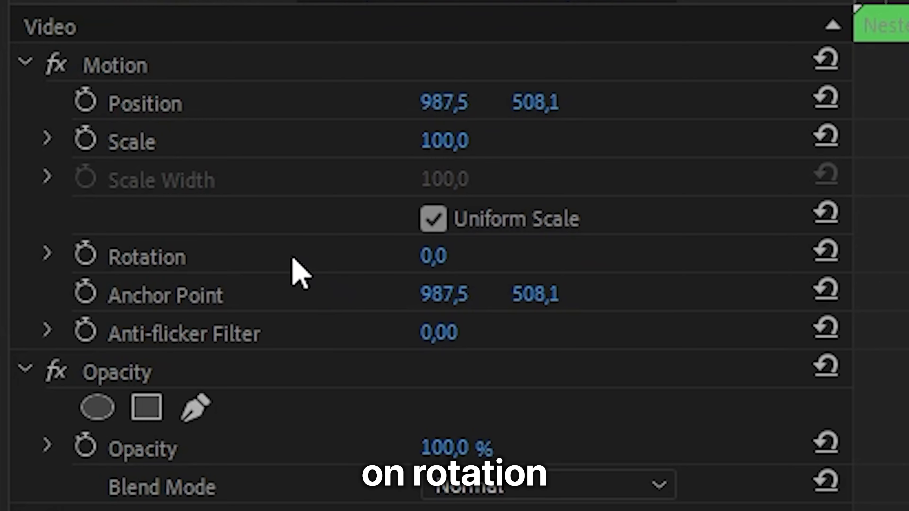
left_click(299, 272)
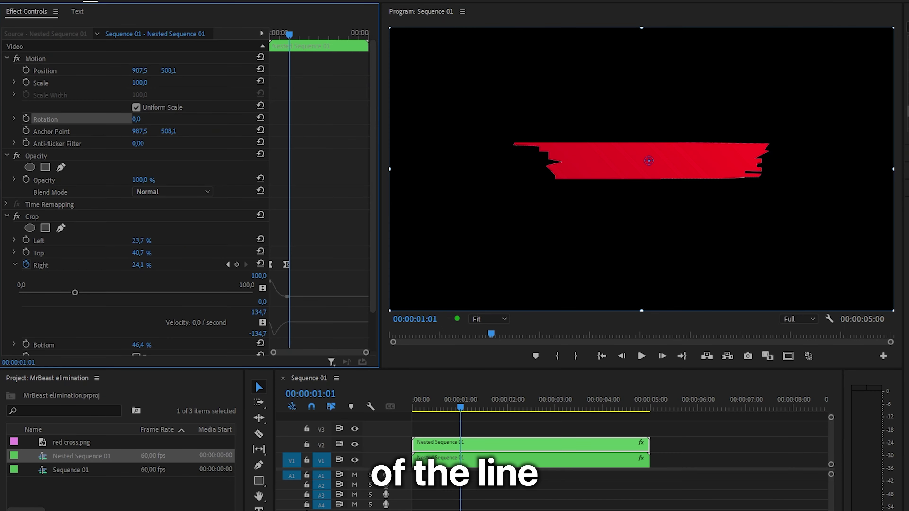
left_click_drag(145, 119, 154, 120)
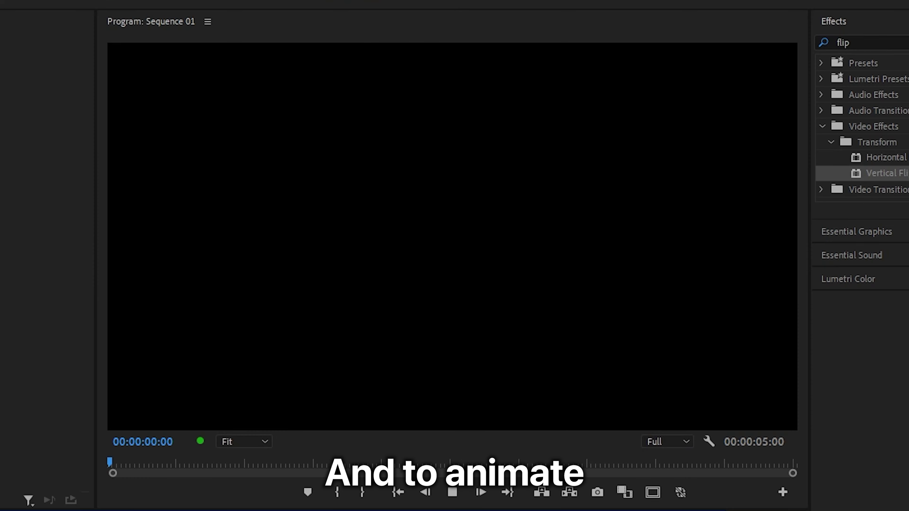
key("space")
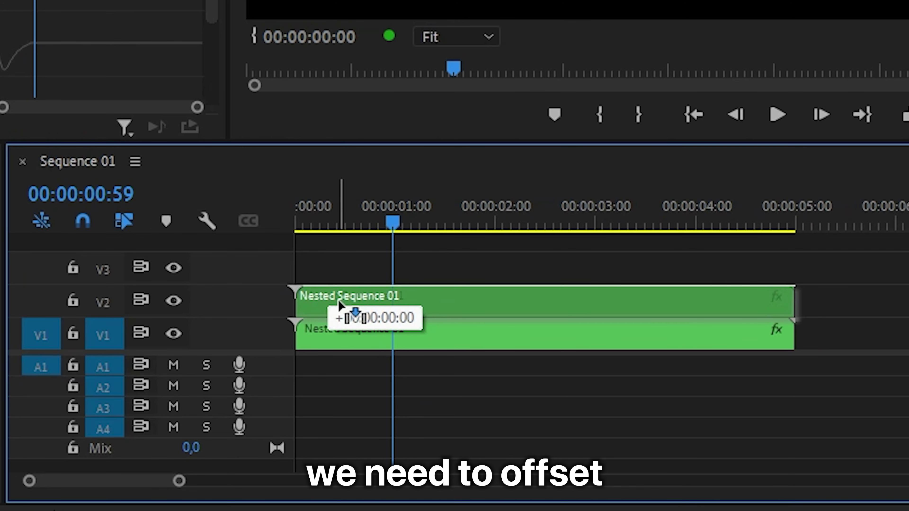
Delay the V2 bar by about 14 frames and preview the staggered plus
left_click_drag(338, 301, 353, 304)
left_click(356, 204)
key("space")
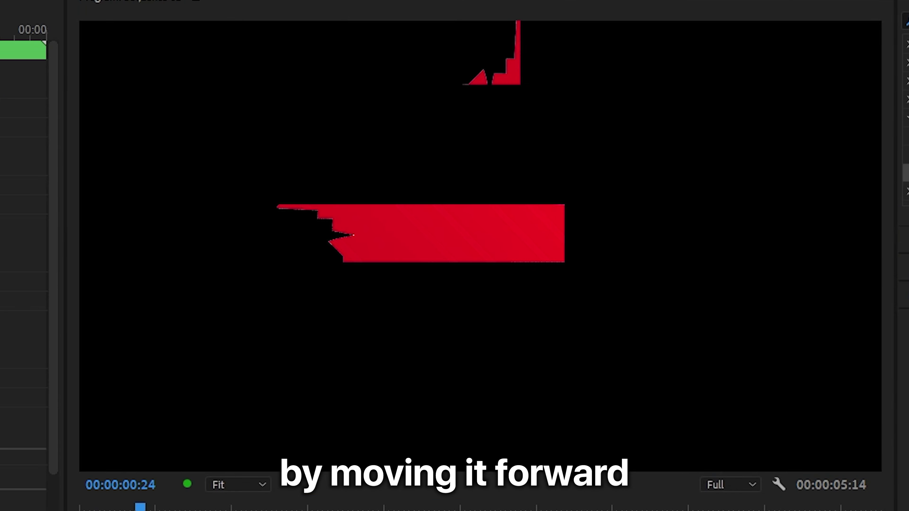
key("space")
left_click_drag(449, 285, 392, 349)
Nest both bars as Nested Sequence 03 and rotate it -44,9° into an X
right_click(392, 349)
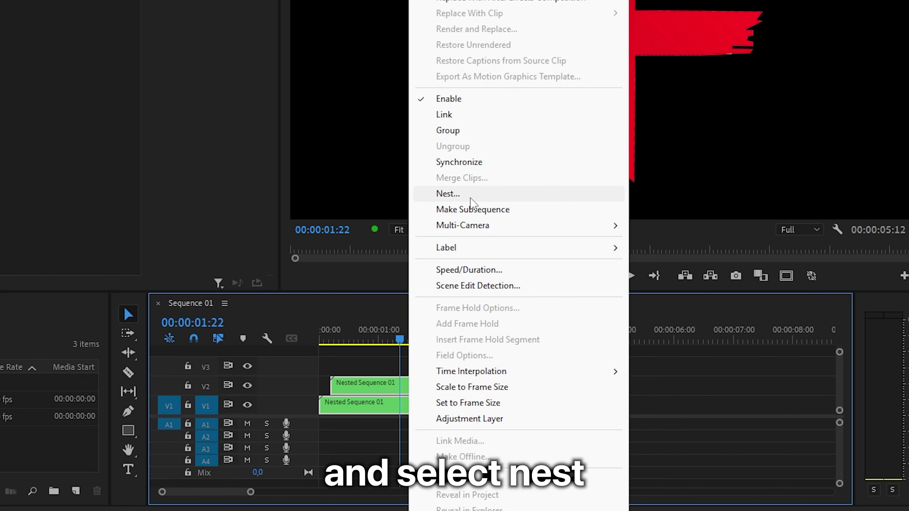
left_click(471, 200)
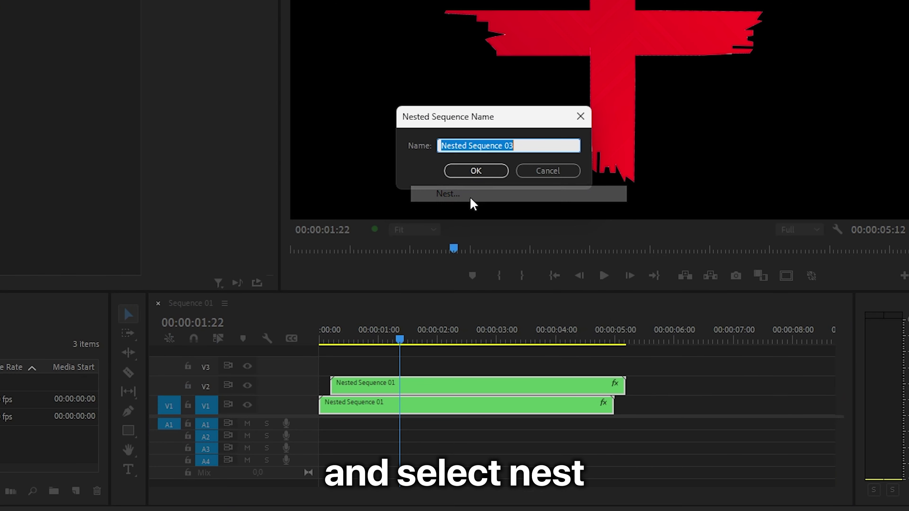
key("Return")
left_click(415, 401)
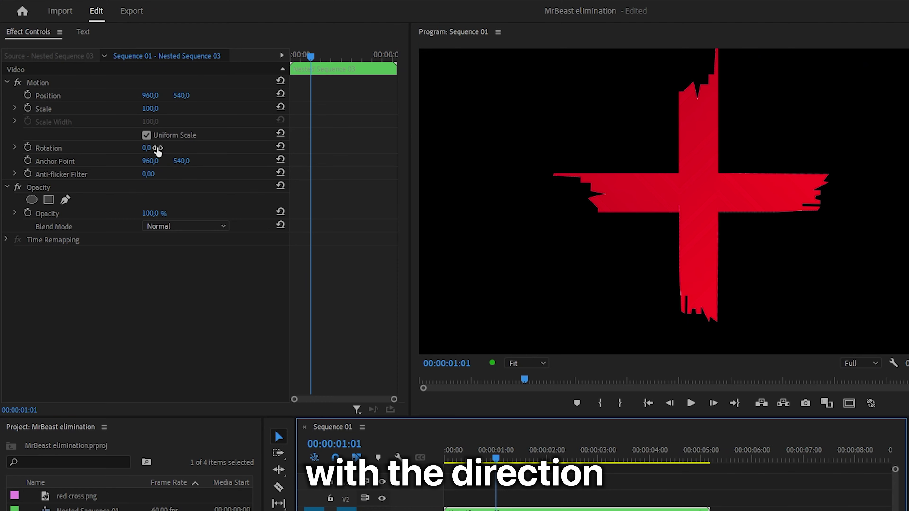
left_click_drag(157, 150, 142, 151)
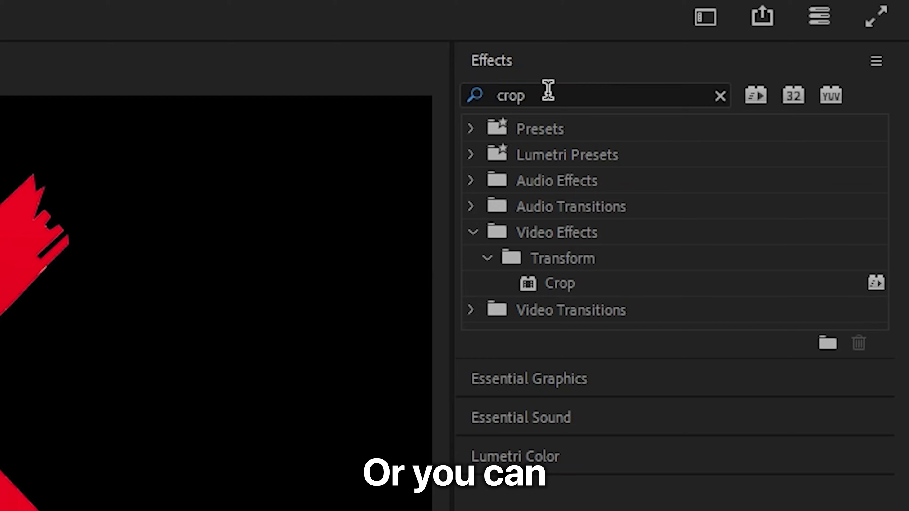
Apply Horizontal Flip to the Nested Sequence 03 clip
left_click(548, 90)
type("flip")
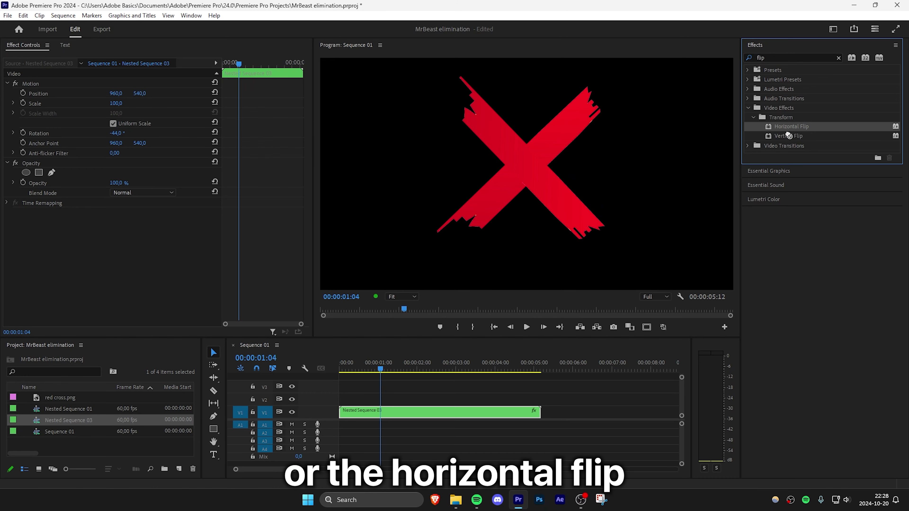
left_click_drag(623, 290, 401, 411)
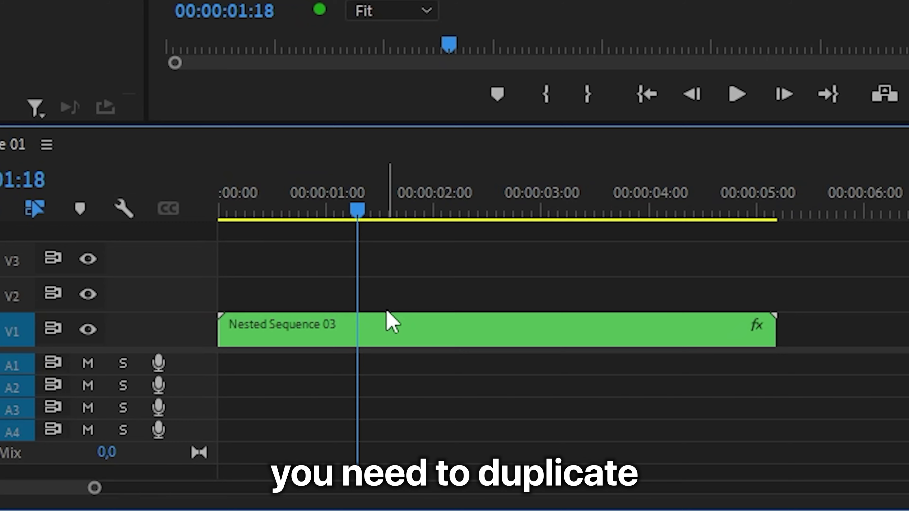
Duplicate Nested Sequence 03 onto V2 and apply Gaussian Blur to the copy
left_click(390, 324)
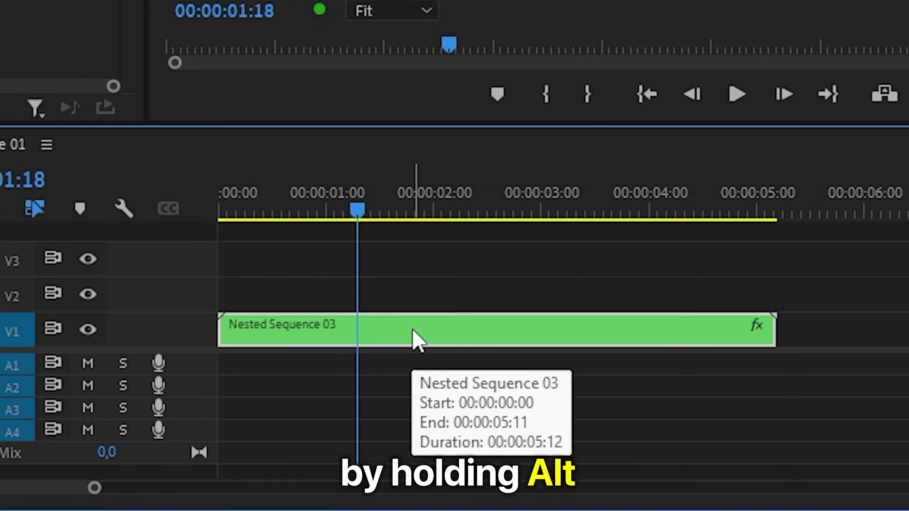
left_click_drag(415, 340, 429, 297)
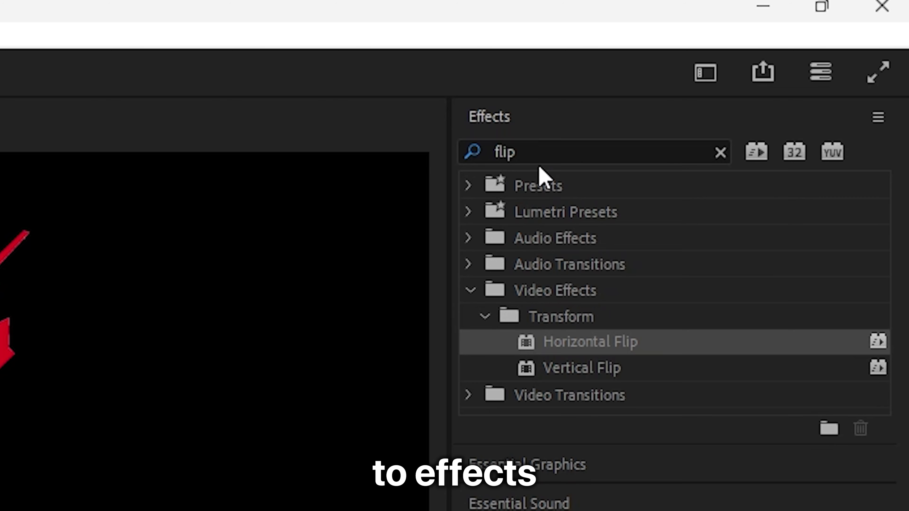
left_click(554, 143)
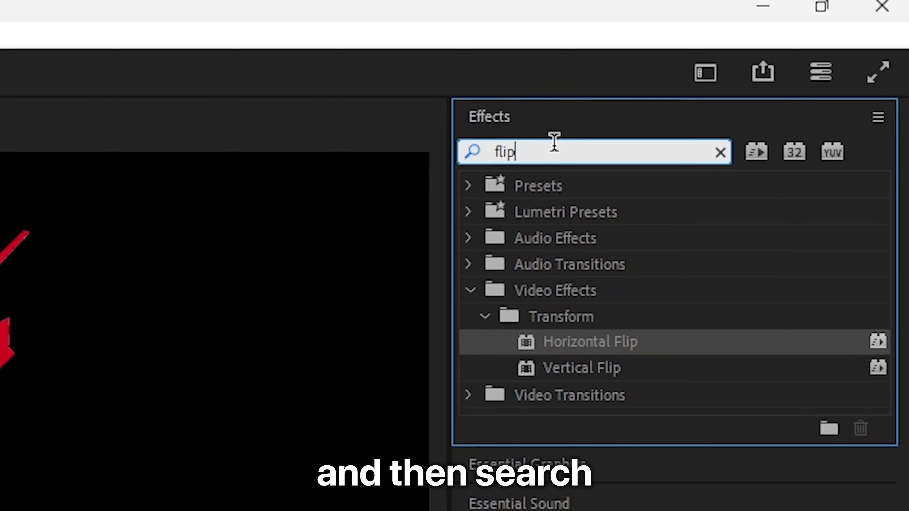
type("gaussian blur")
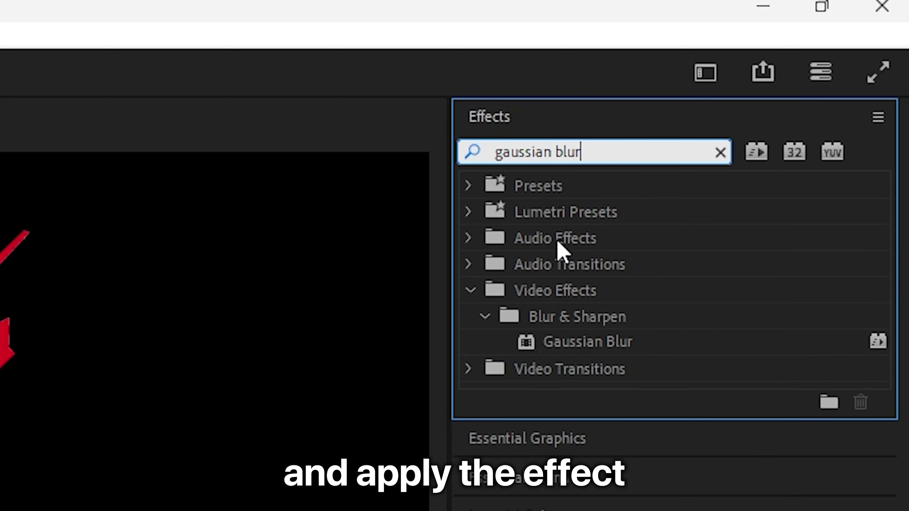
left_click_drag(637, 354, 608, 357)
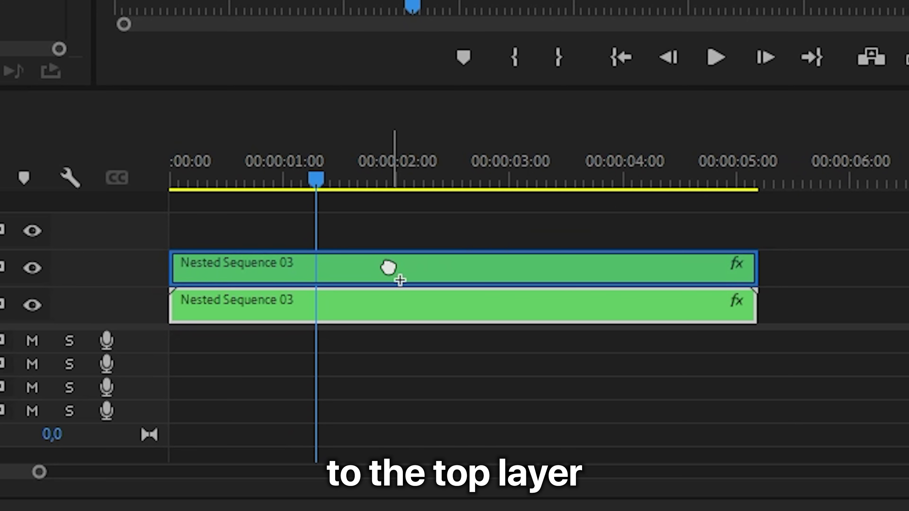
left_click_drag(389, 265, 381, 283)
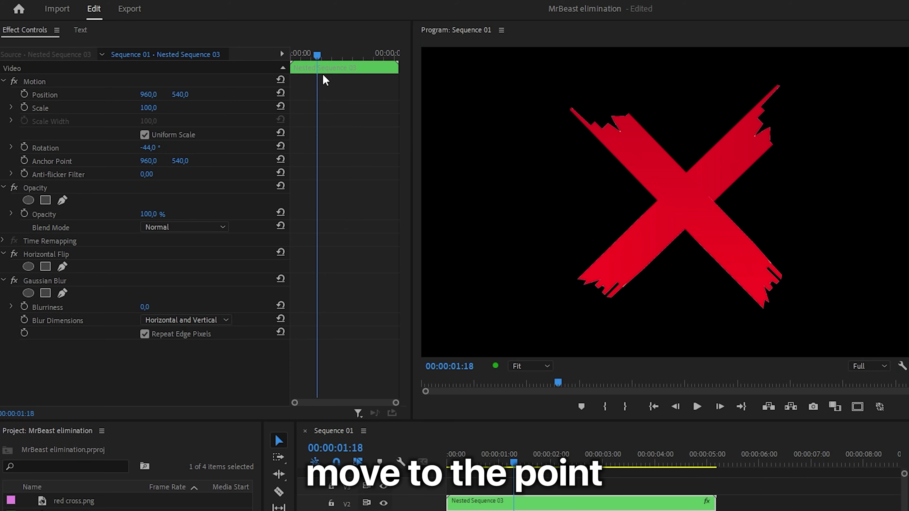
left_click_drag(326, 56, 304, 69)
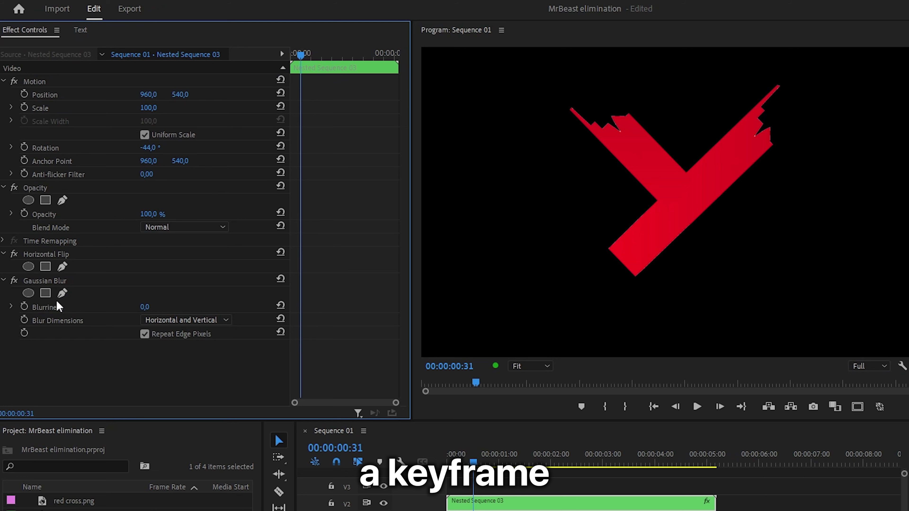
Set Blurriness to 429 and keyframe Opacity from 100% to 0% at 00:00:02:30
left_click(24, 306)
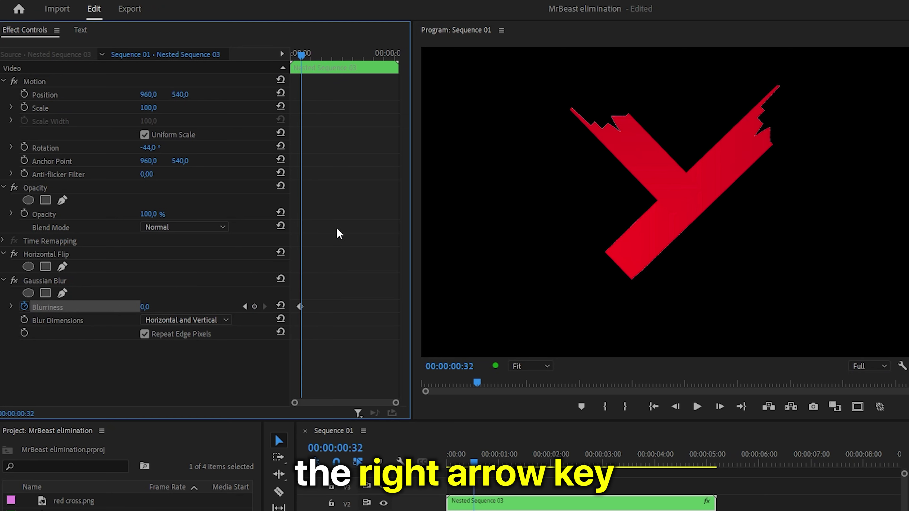
left_click_drag(157, 307, 311, 306)
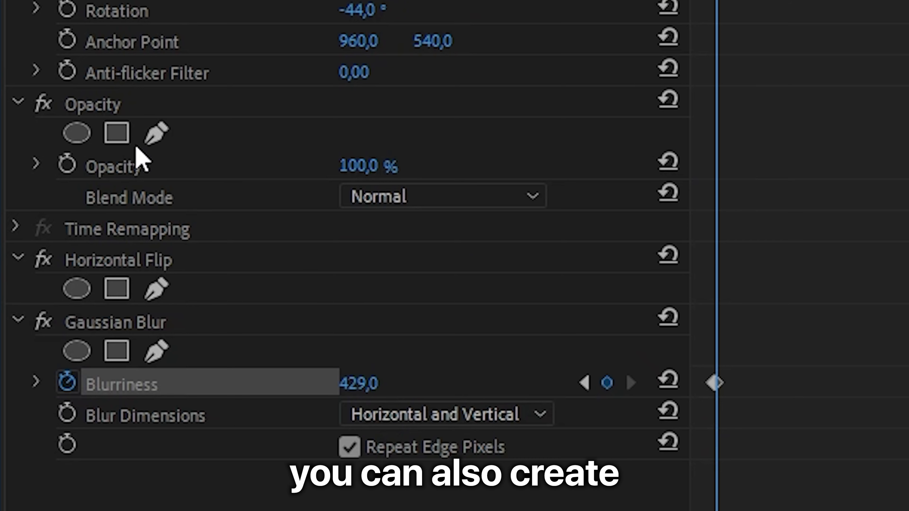
left_click(63, 165)
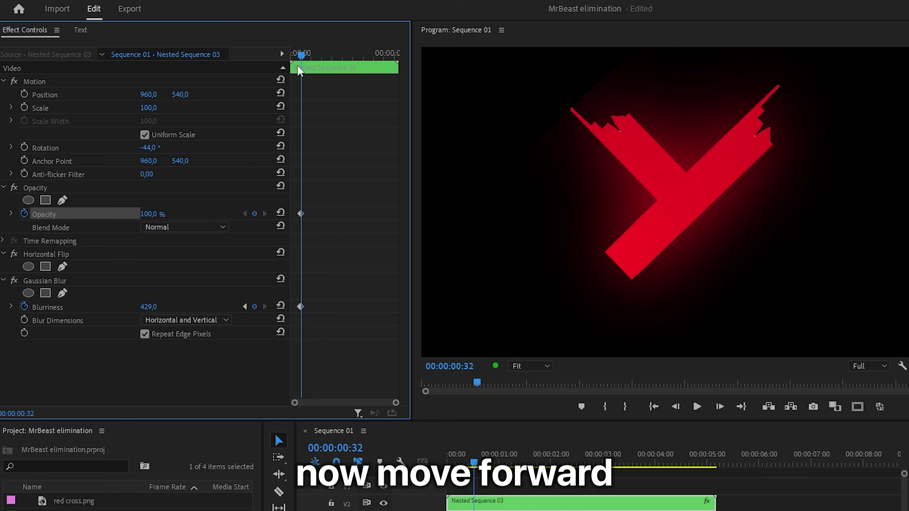
left_click_drag(300, 69, 343, 71)
left_click_drag(167, 214, 156, 212)
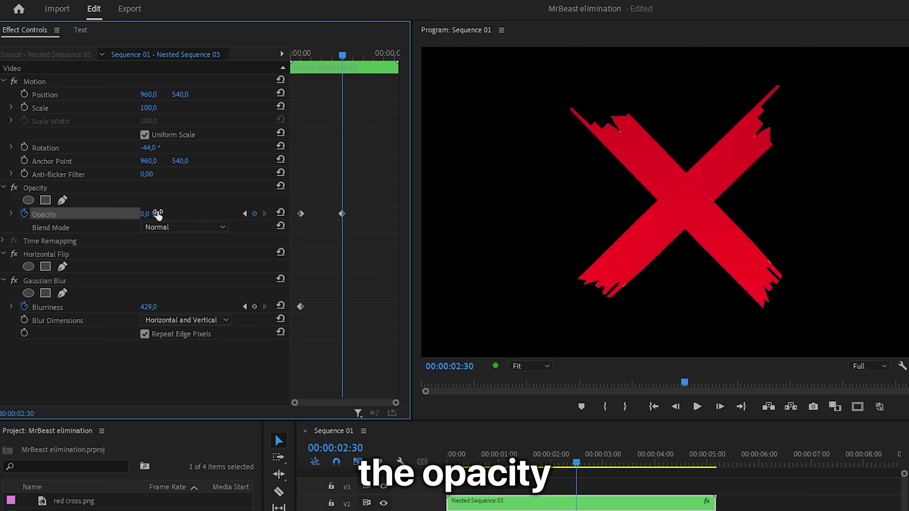
key("Home")
key("space")
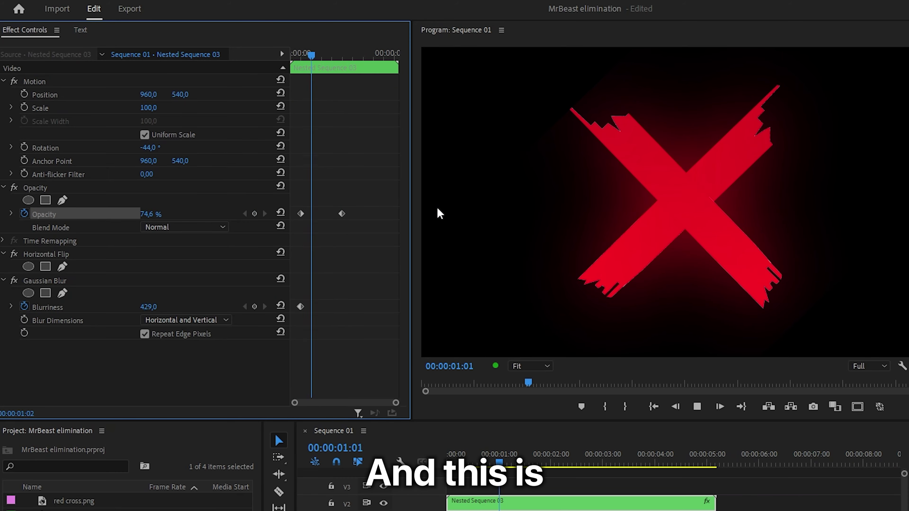
key("space")
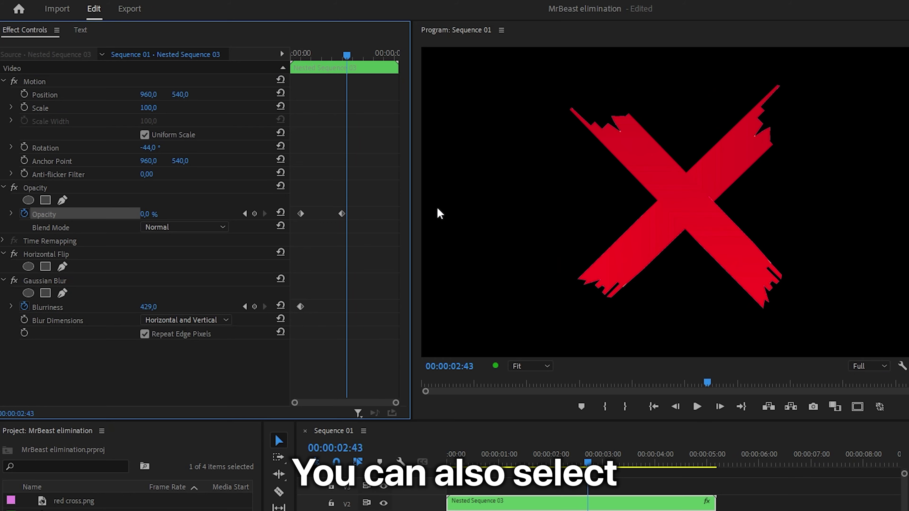
Apply Ease In and Ease Out to the blur and opacity keyframes
left_click_drag(291, 326, 356, 202)
right_click(342, 214)
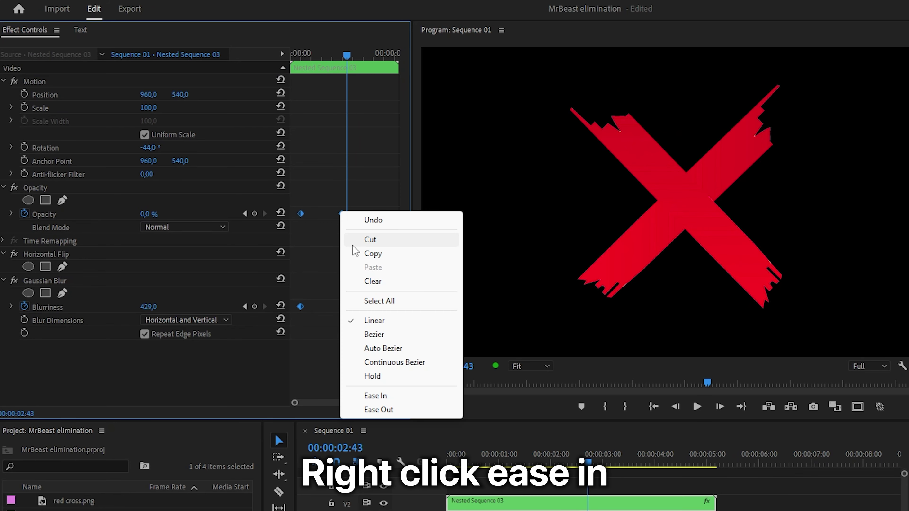
left_click(358, 396)
right_click(342, 214)
left_click(358, 410)
key("Home")
key("space")
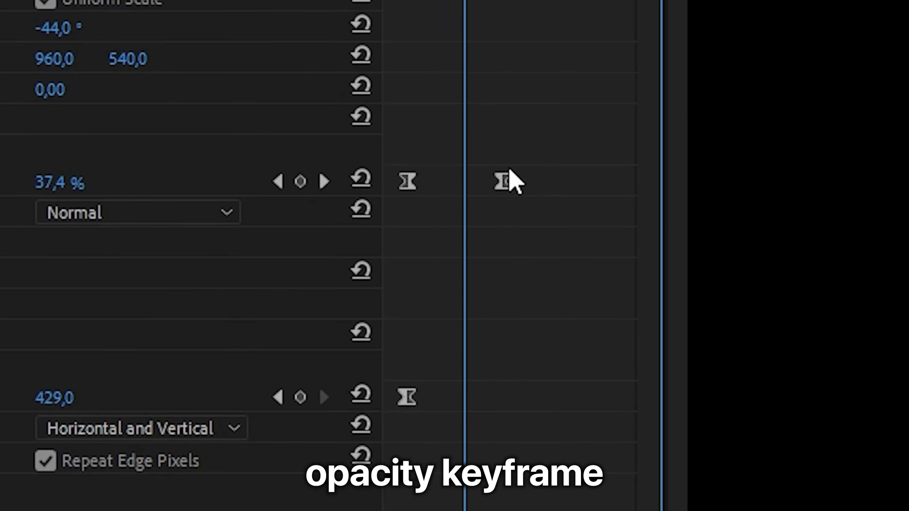
Move the second Opacity keyframe slightly earlier so the fade finishes sooner
left_click_drag(343, 214, 335, 215)
key("Home")
key("space")
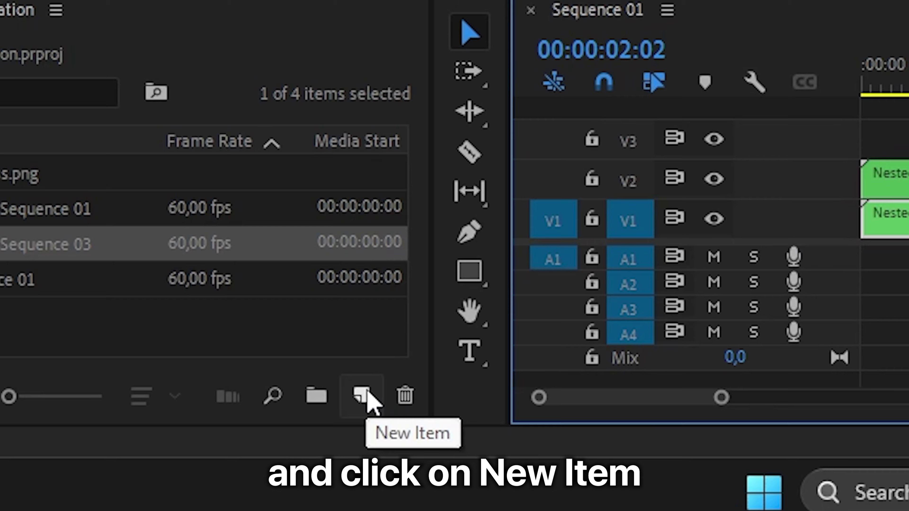
Create a new 1920x1080 Adjustment Layer in the Project panel
left_click(371, 399)
left_click(439, 210)
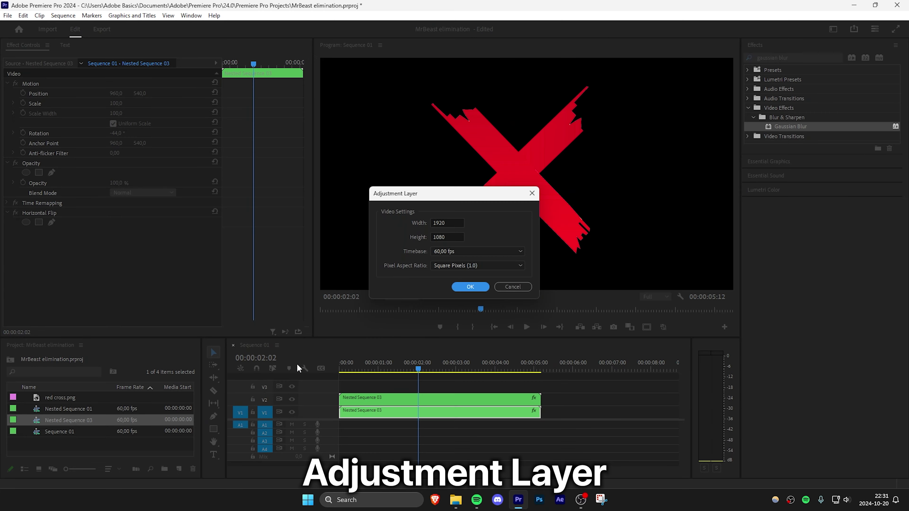
left_click(467, 290)
Place the adjustment layer on V3 above both nested clips, trimmed to 00:00:05:12
left_click_drag(82, 398, 333, 394)
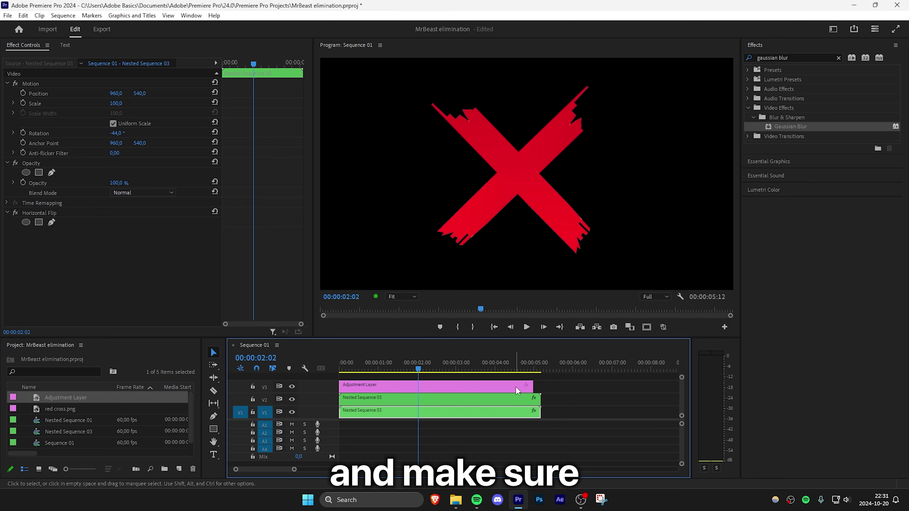
left_click_drag(533, 386, 536, 386)
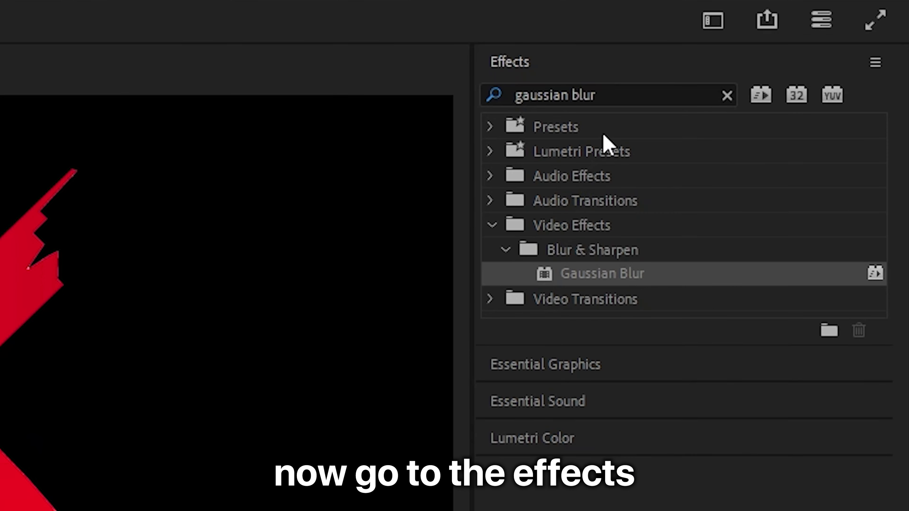
left_click(797, 55)
Apply the Transform effect to the adjustment layer
triple_click(619, 89)
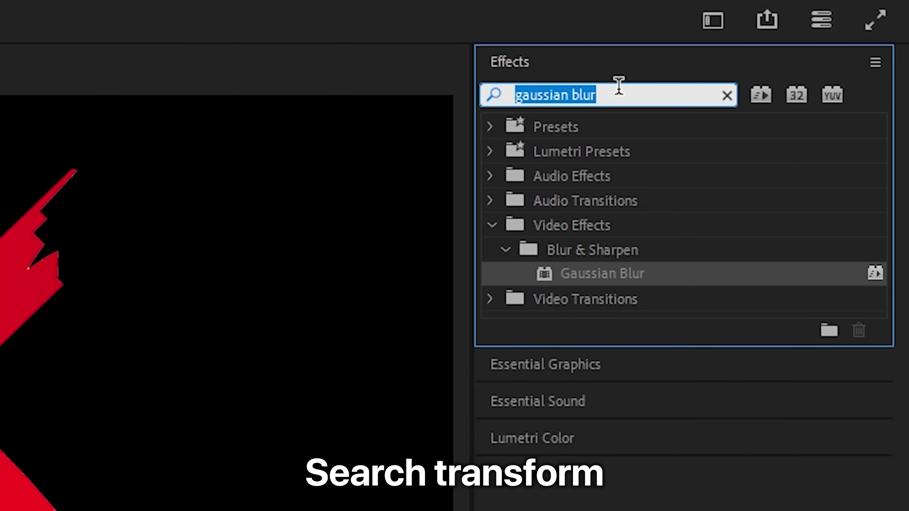
type("transform")
left_click_drag(657, 275, 425, 260)
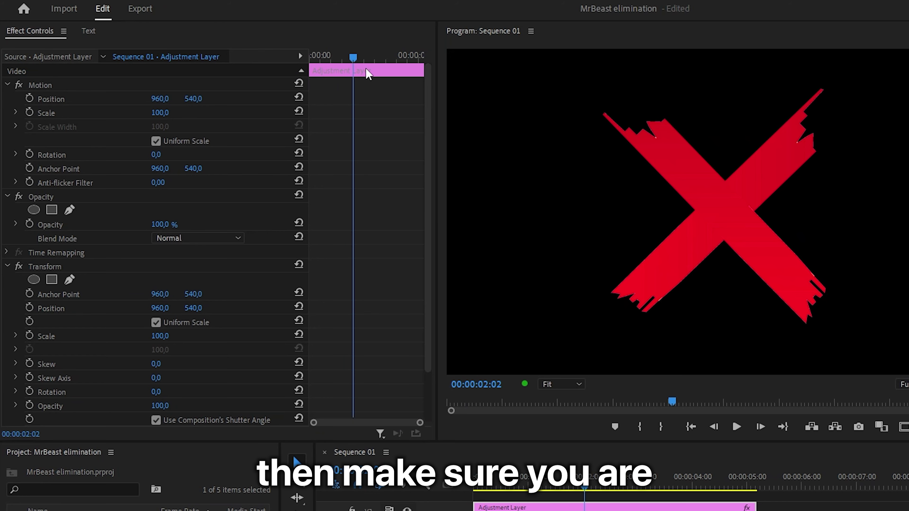
Keyframe Transform Scale from 100 at the start to 74,4 at 00:00:01:26
left_click_drag(341, 62, 305, 68)
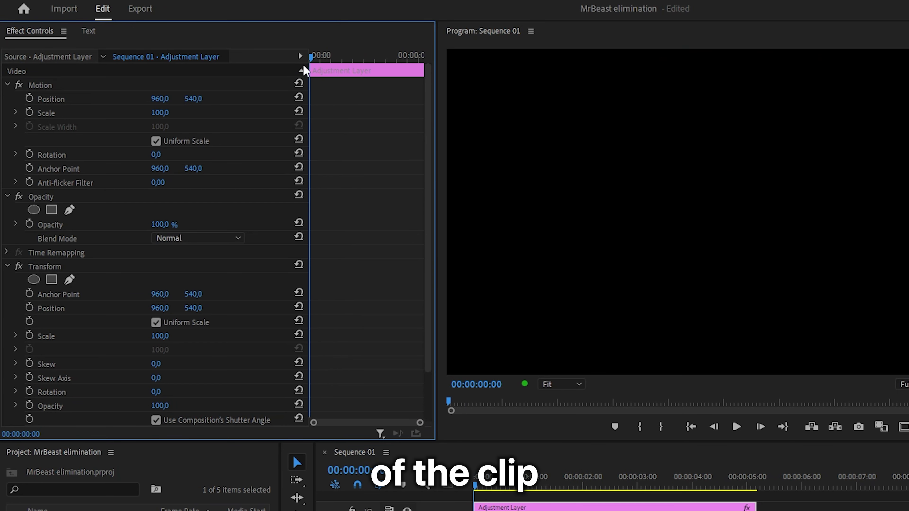
left_click(29, 336)
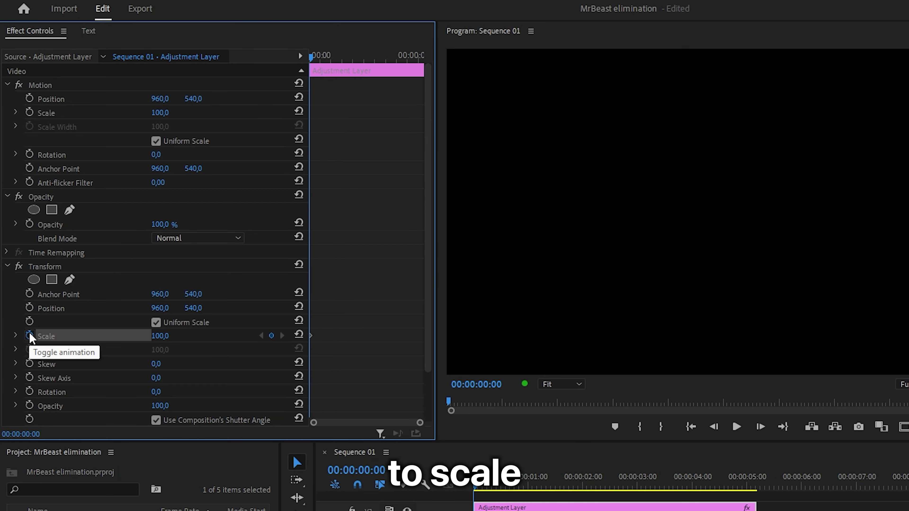
mouse_move(327, 63)
left_mouse_down()
mouse_move(313, 59)
mouse_move(336, 63)
left_mouse_up()
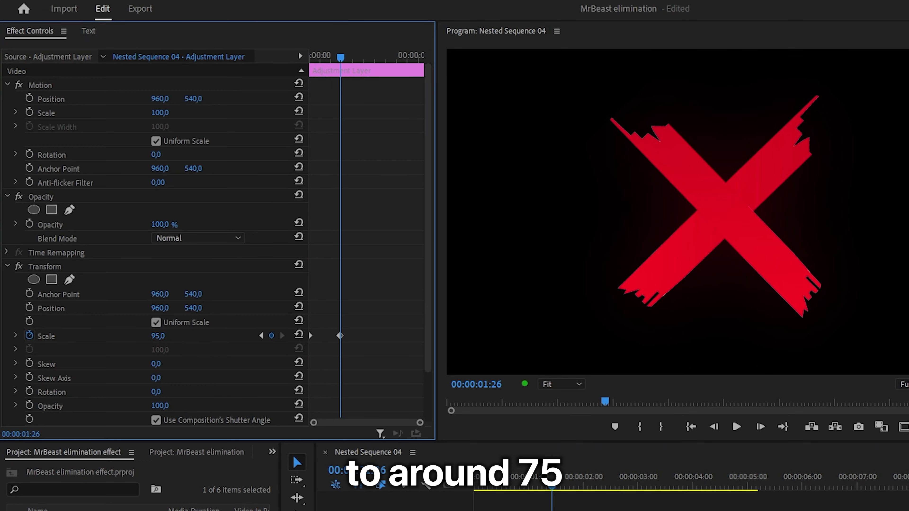
left_click_drag(160, 336, 146, 336)
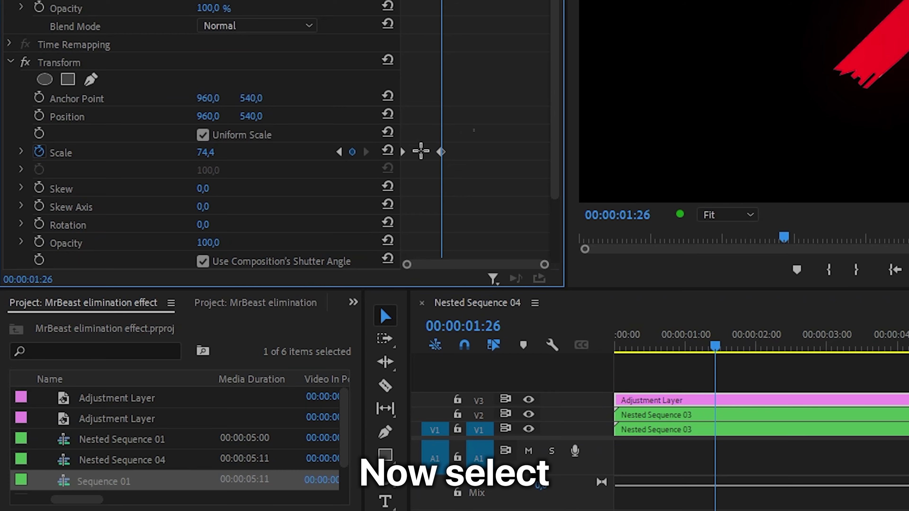
left_click_drag(368, 317, 309, 350)
Apply Ease In and Ease Out to the Scale keyframes and lengthen the velocity curve handles
right_click(340, 337)
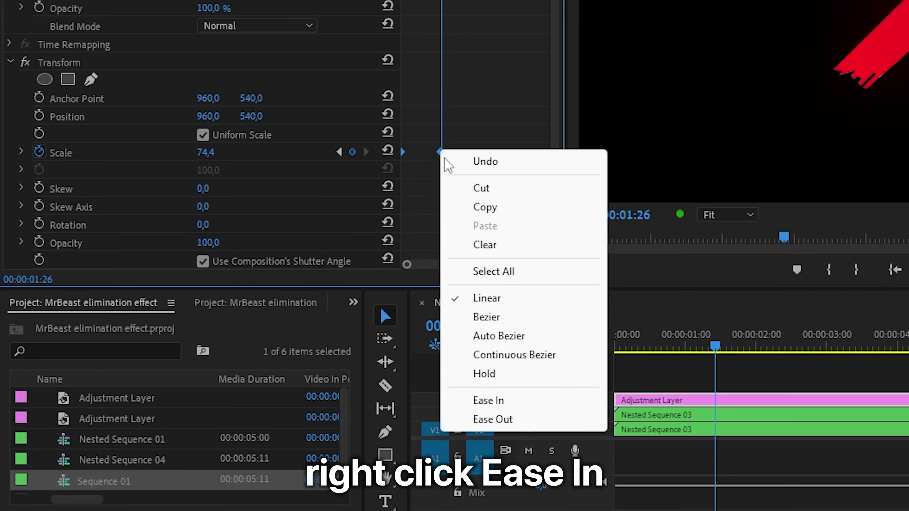
left_click(507, 400)
right_click(441, 151)
left_click(491, 418)
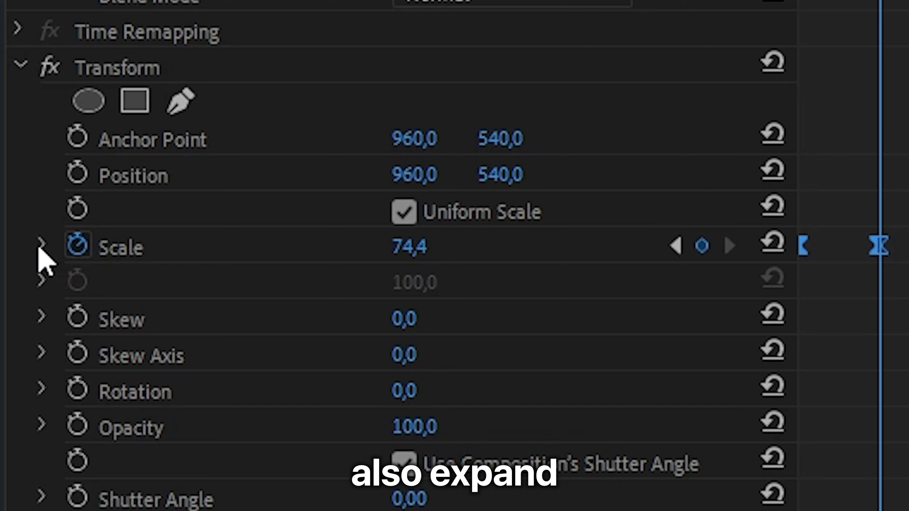
left_click(21, 152)
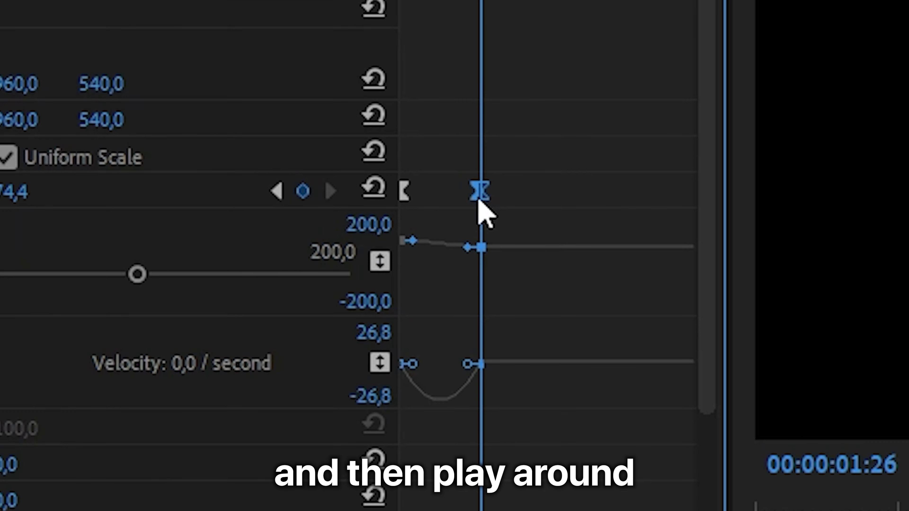
left_click_drag(412, 365, 433, 367)
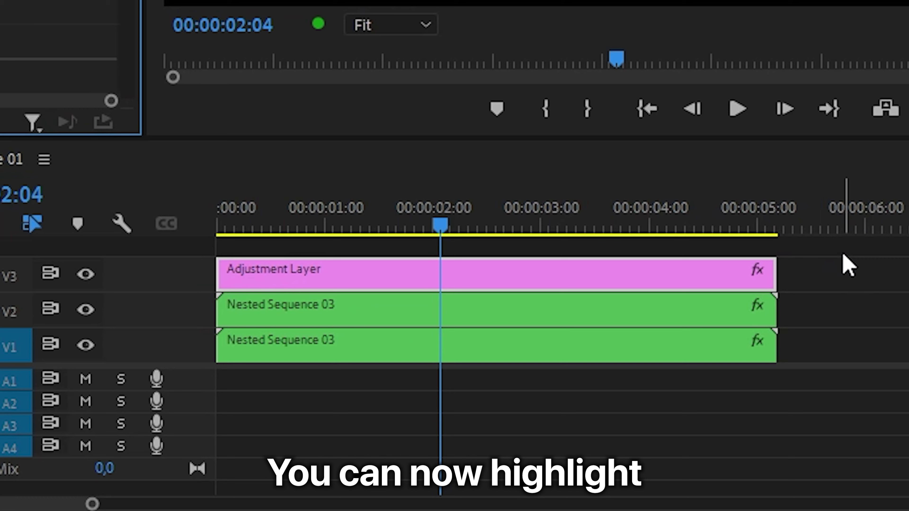
Nest the adjustment layer and both clips into Nested Sequence 04
left_click_drag(786, 253, 532, 365)
right_click(532, 366)
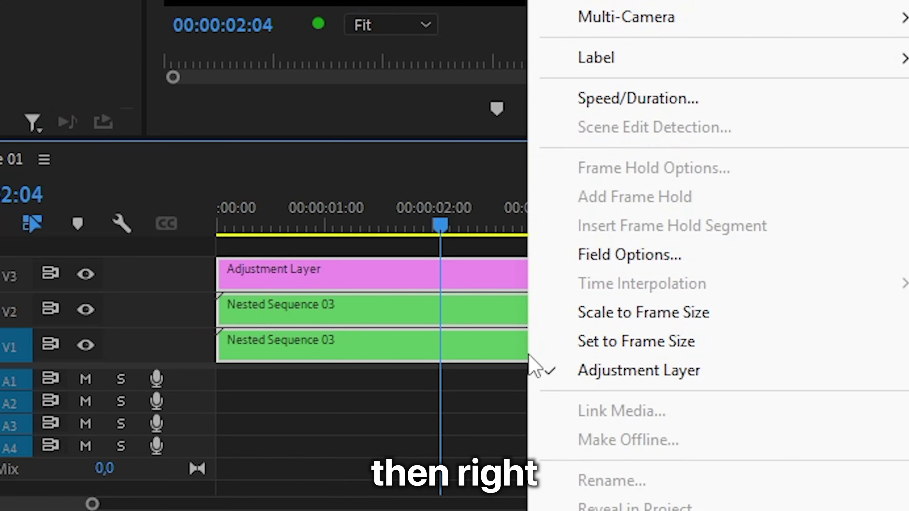
left_click(494, 224)
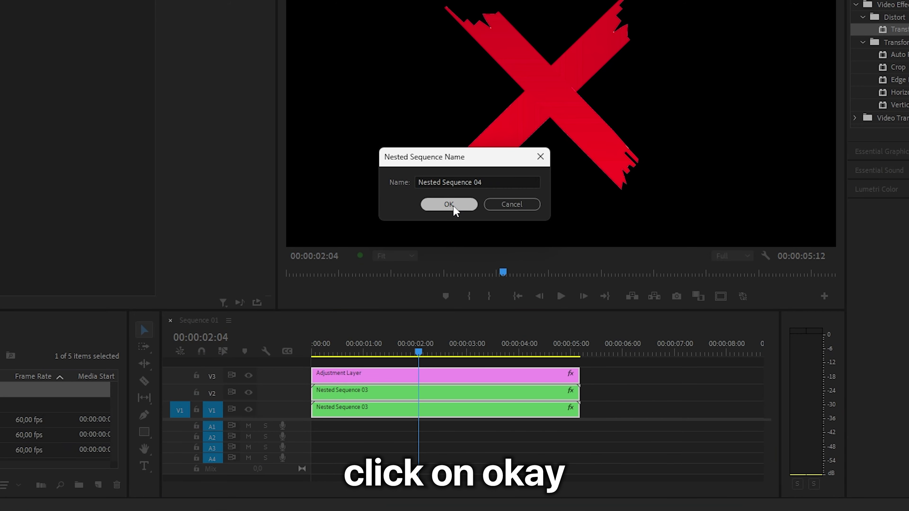
left_click(450, 207)
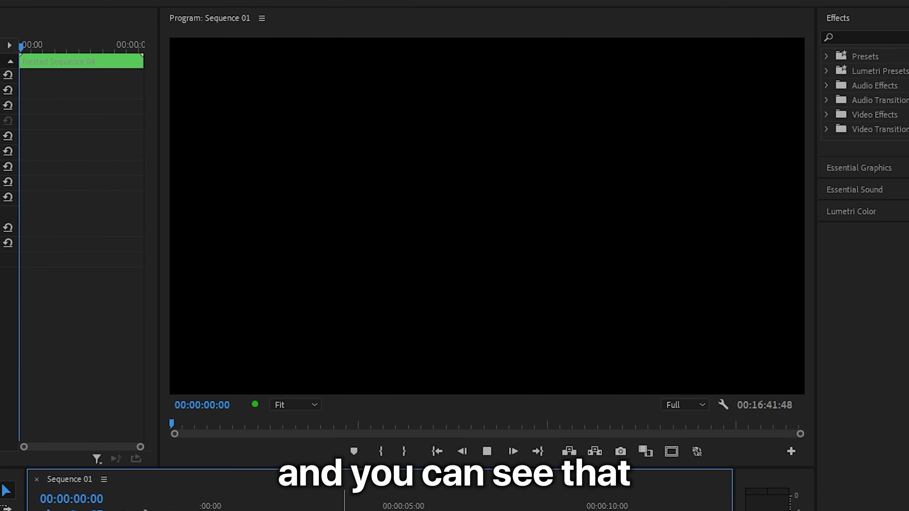
Play the animation and turn on the Program monitor's Transparency Grid
key("space")
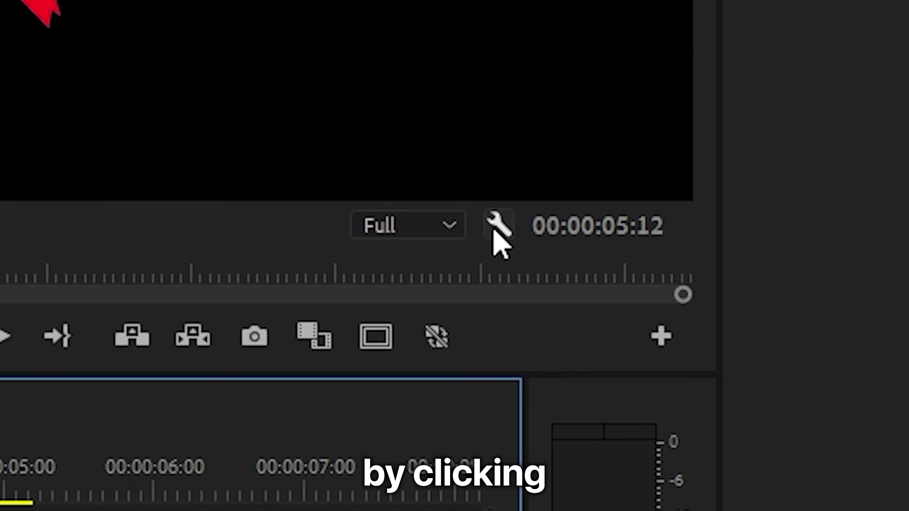
left_click(494, 230)
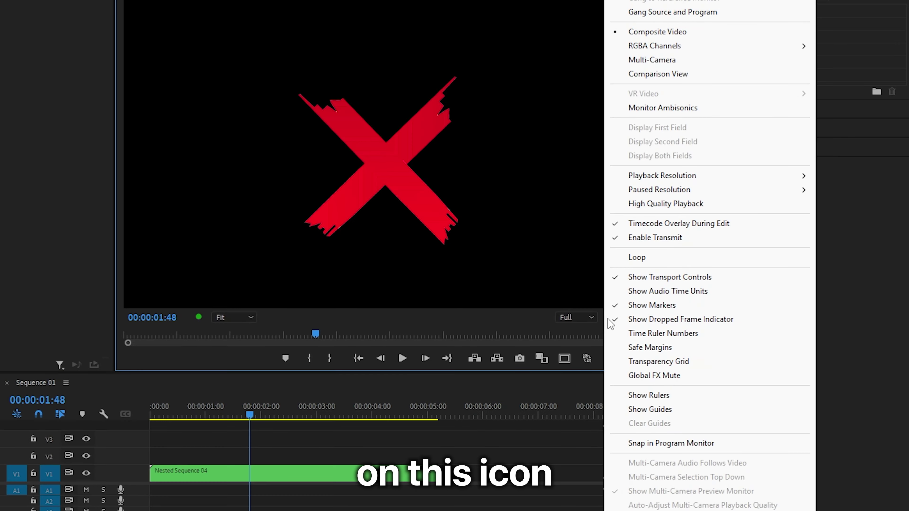
left_click(628, 347)
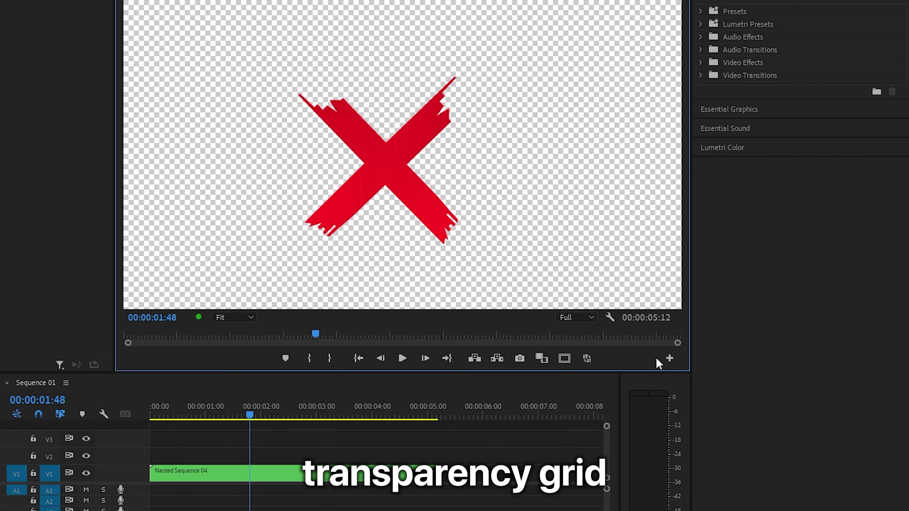